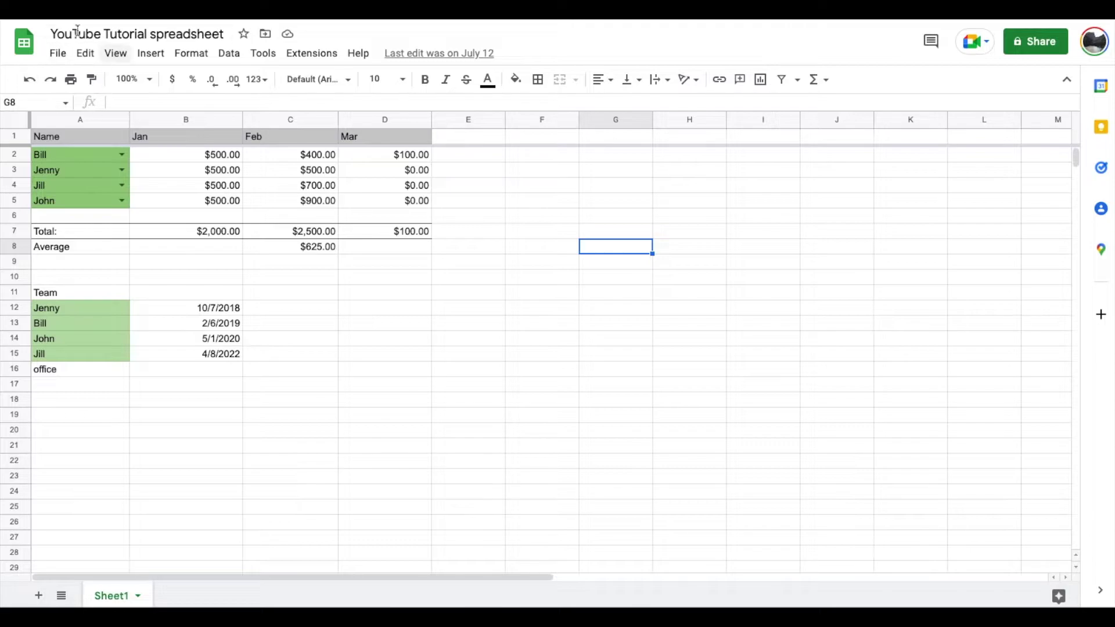
Step: Open the File menu of the YouTube Tutorial spreadsheet
{"action": "left_click", "coordinate": [58, 54]}
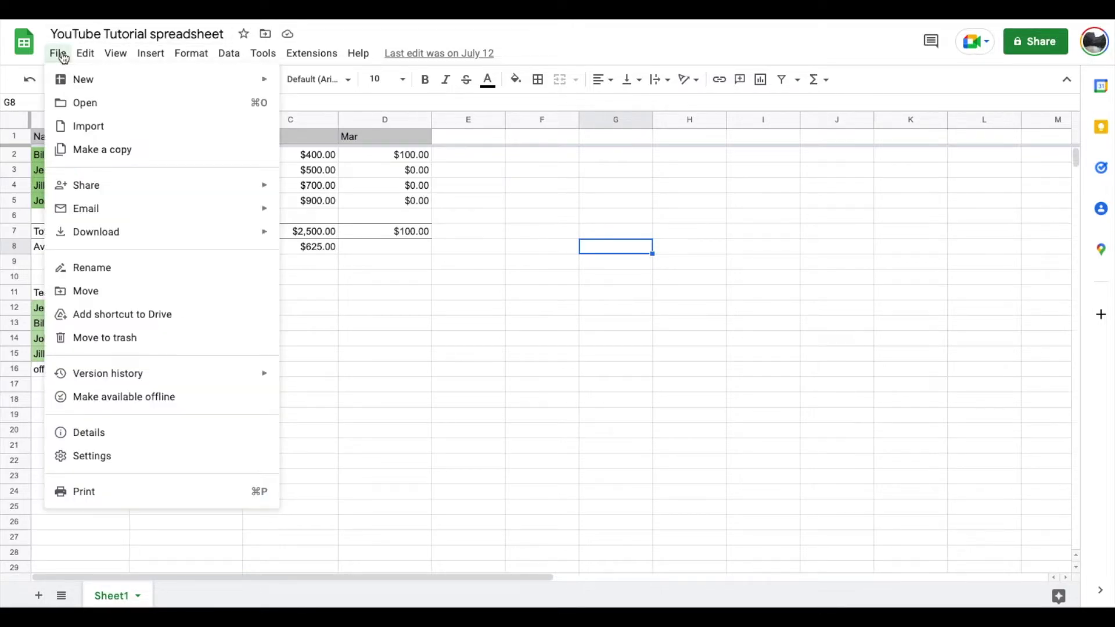
{"action": "mouse_move", "coordinate": [96, 232]}
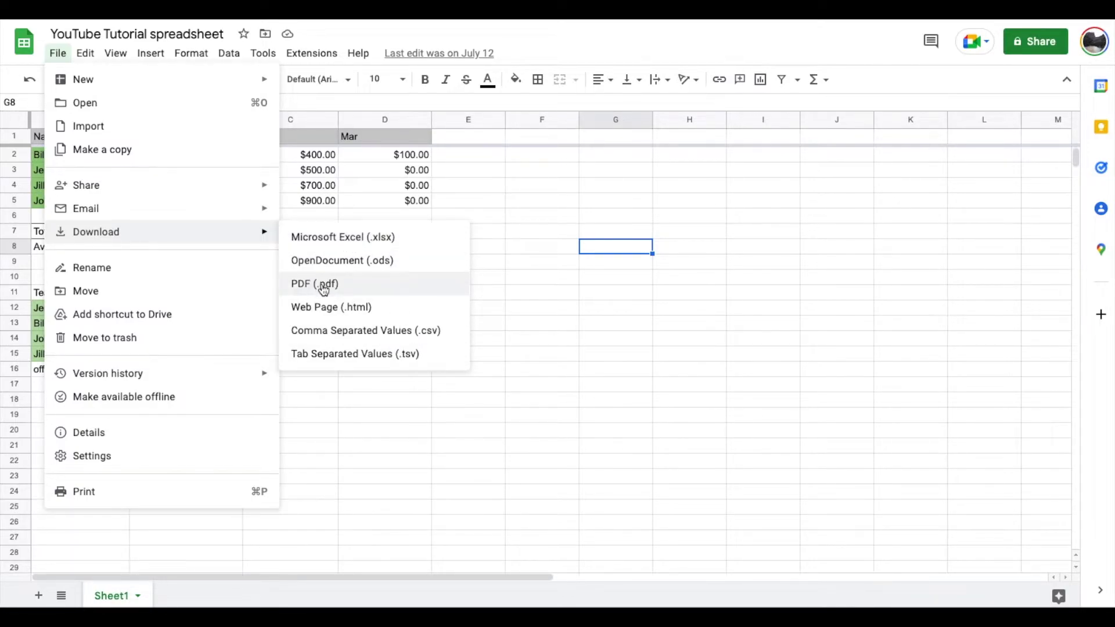
Step: Choose Download as PDF (.pdf) to reach the print settings
{"action": "left_click", "coordinate": [322, 283]}
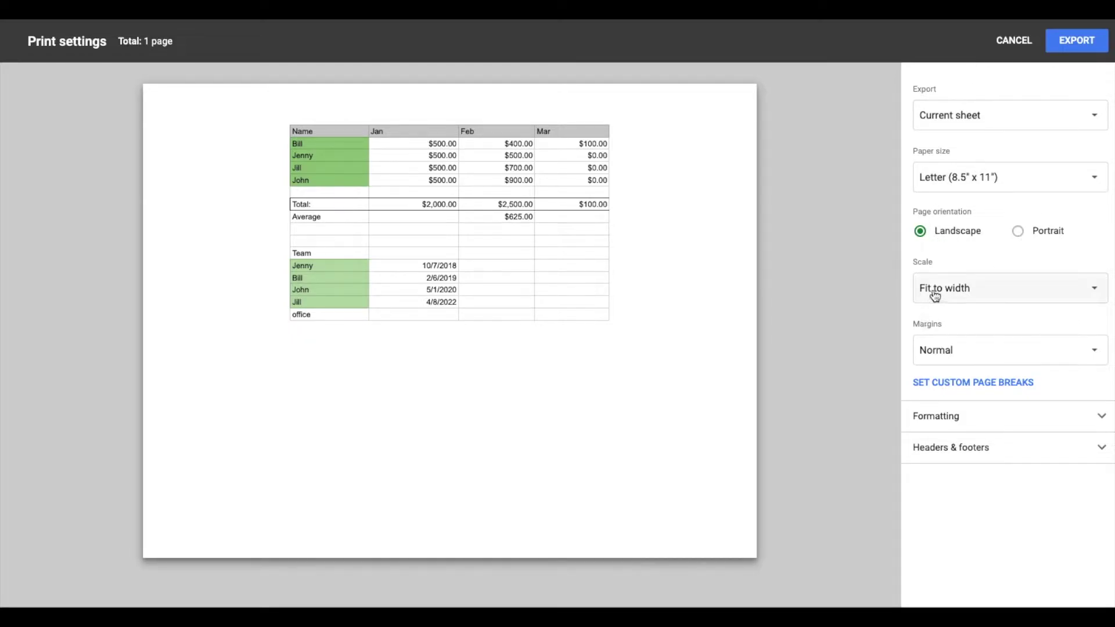
Step: Set scale to Fit to page and margins to Wide, and expand Formatting options
{"action": "left_click", "coordinate": [1089, 294]}
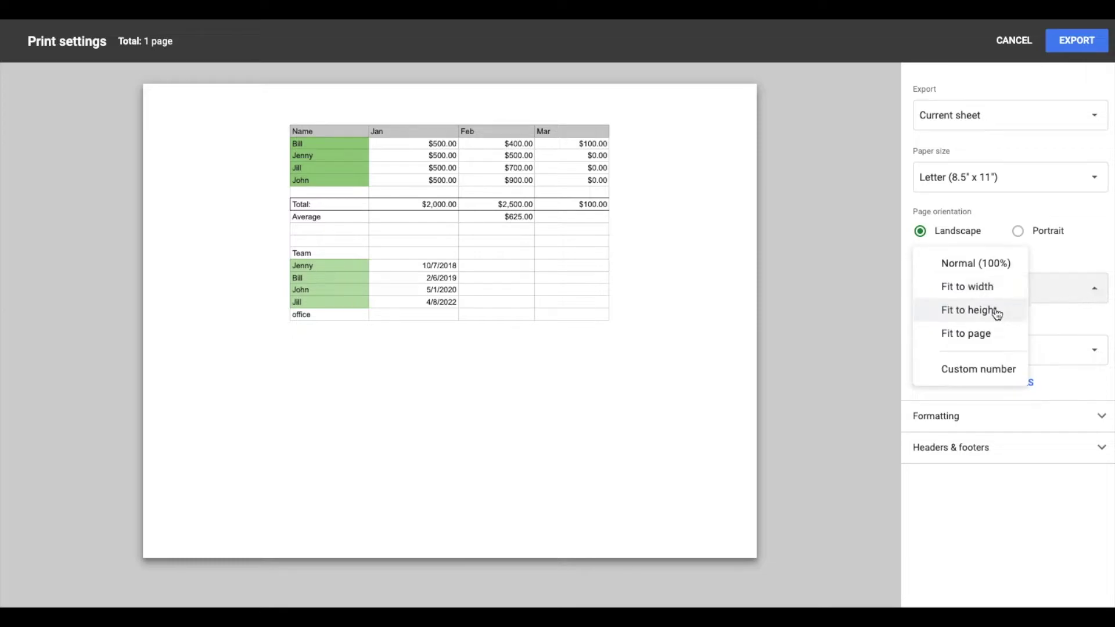
{"action": "left_click", "coordinate": [965, 332]}
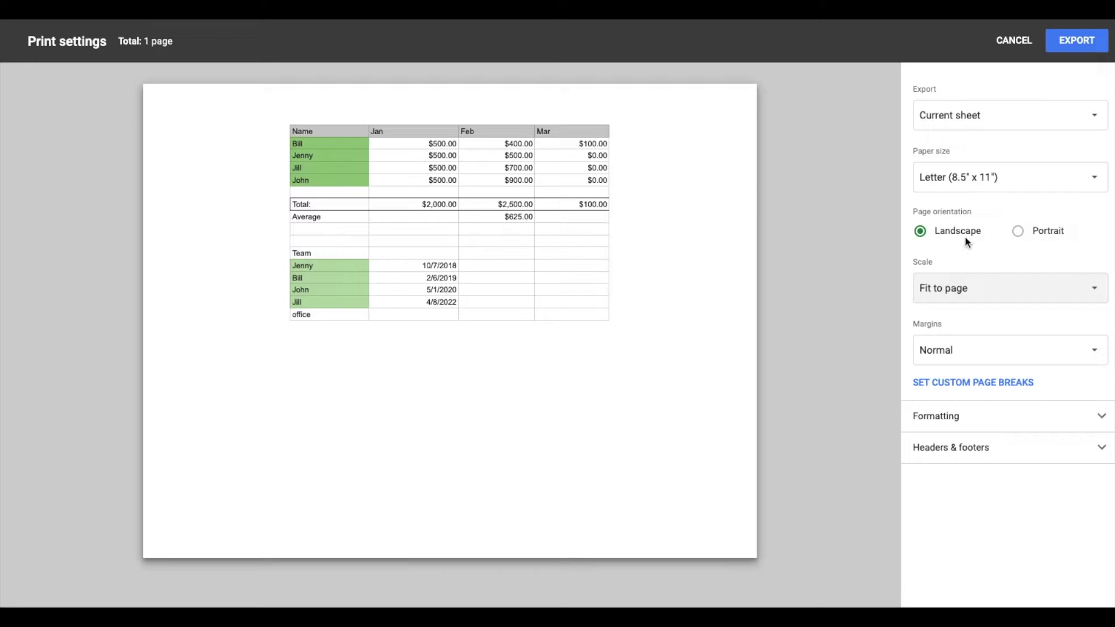
{"action": "left_click", "coordinate": [1095, 351]}
{"action": "left_click", "coordinate": [953, 394]}
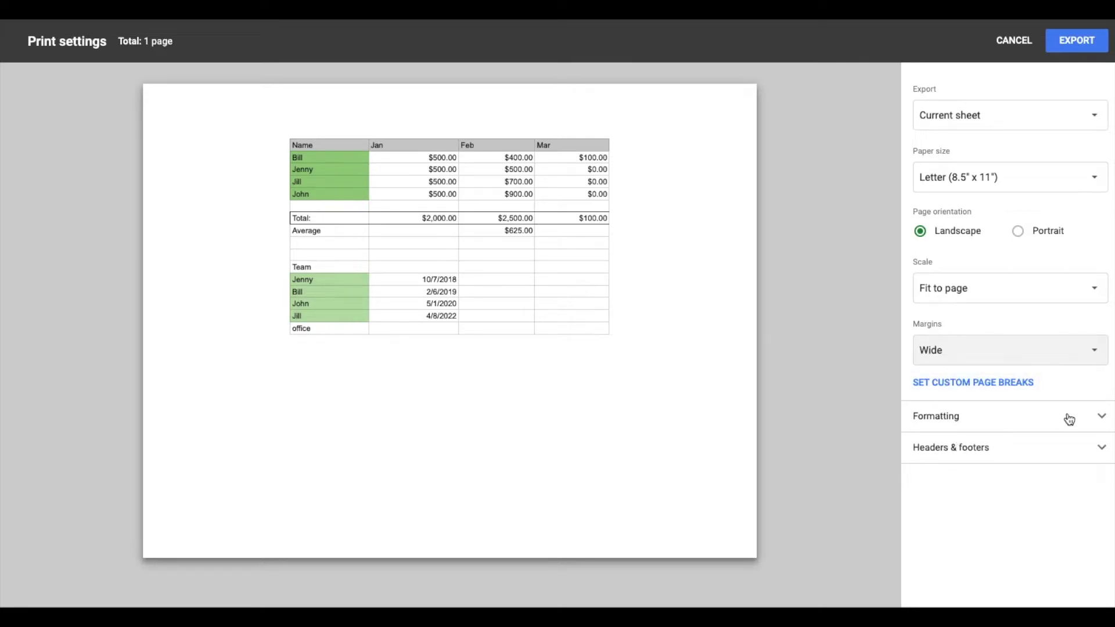
{"action": "left_click", "coordinate": [1092, 421]}
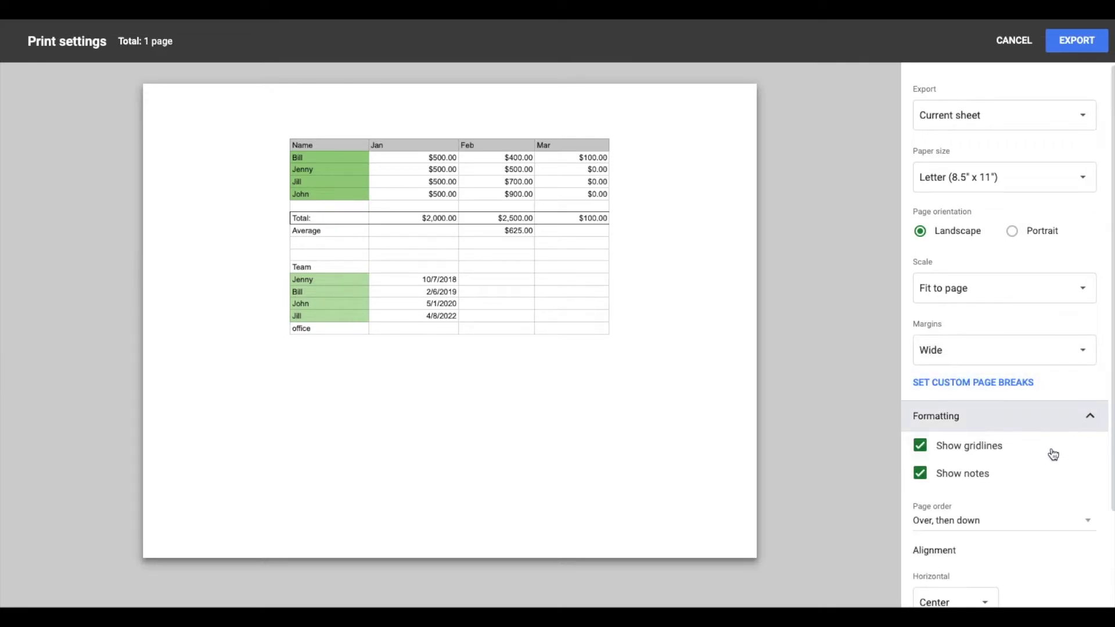
{"action": "scroll", "coordinate": [1053, 454], "scroll_direction": "down", "scroll_amount": 3}
{"action": "scroll", "coordinate": [1053, 453], "scroll_direction": "down", "scroll_amount": 2}
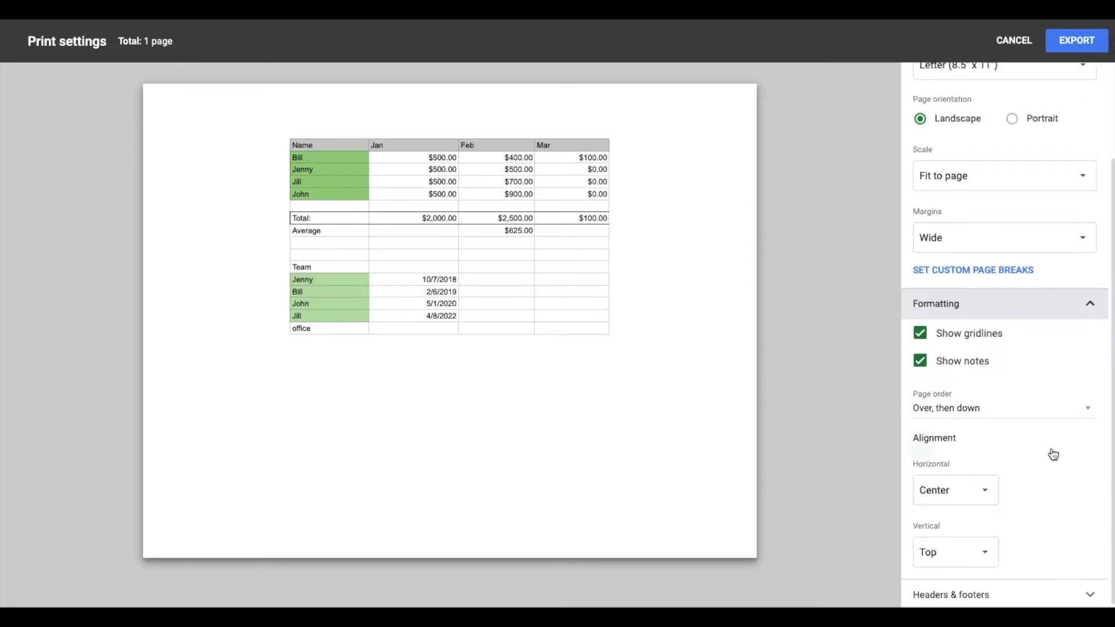
{"action": "scroll", "coordinate": [1053, 454], "scroll_direction": "up", "scroll_amount": 5}
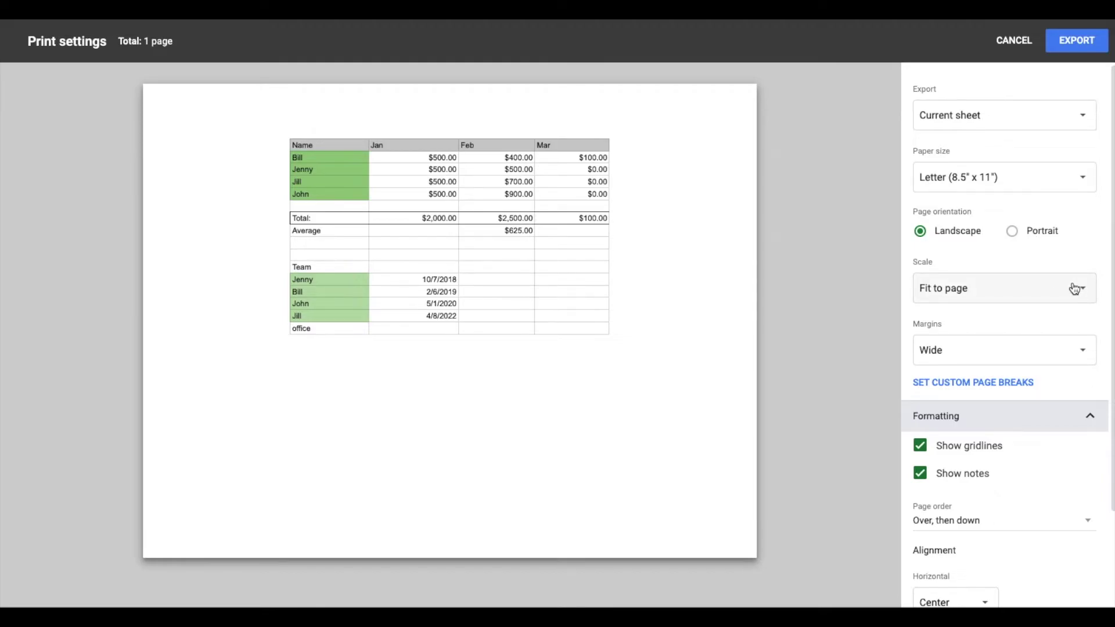
Step: Export the PDF and save it as YouTube Tutorial.pdf in Tech Talk
{"action": "left_click", "coordinate": [1076, 41]}
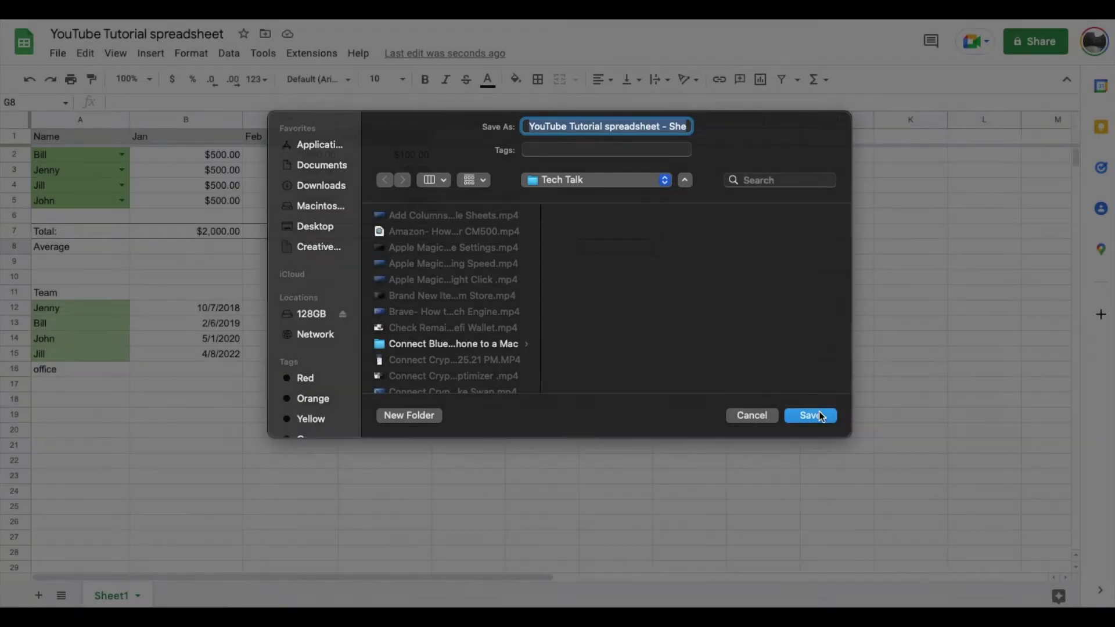
{"action": "left_click", "coordinate": [820, 415]}
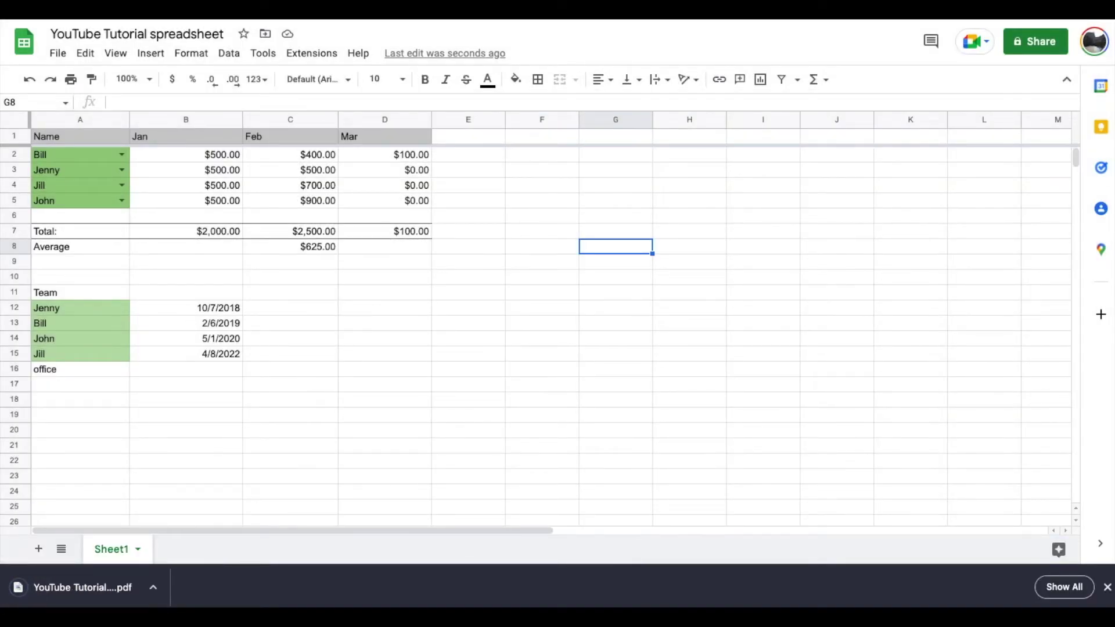
{"action": "key", "text": "super+Tab"}
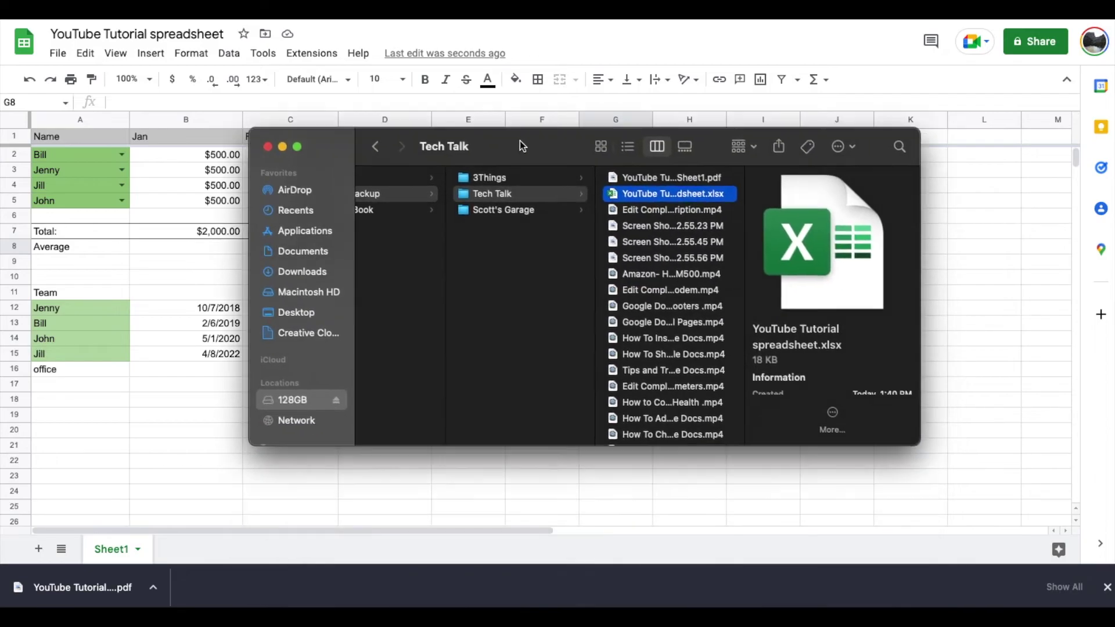
{"action": "left_click", "coordinate": [641, 159]}
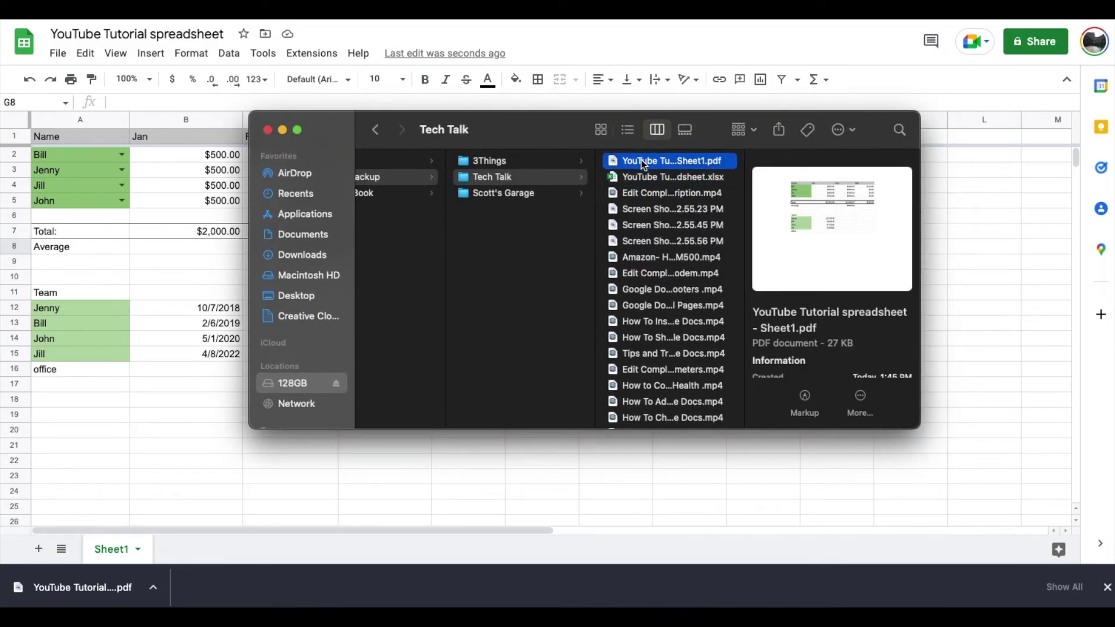
{"action": "key", "text": "space"}
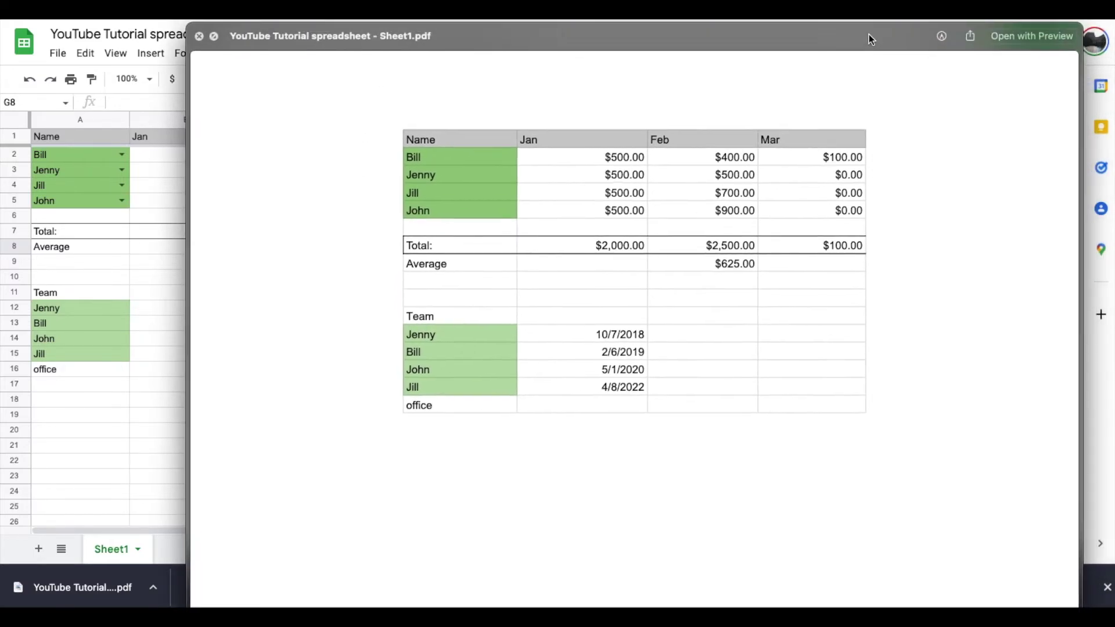
{"action": "left_click_drag", "start_coordinate": [868, 38], "coordinate": [888, 48]}
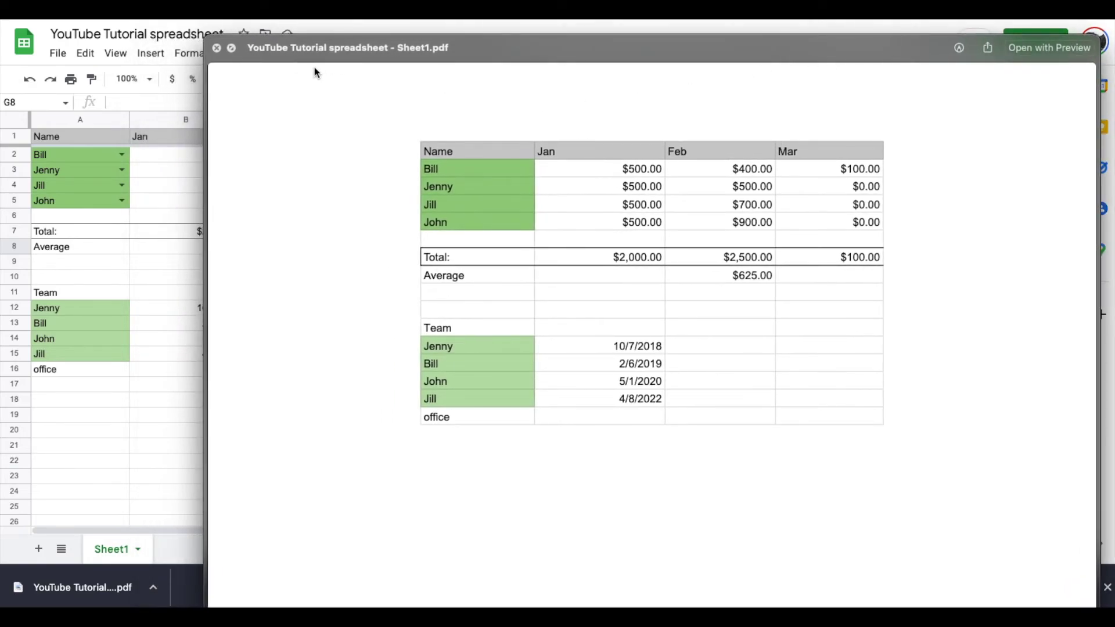
{"action": "left_click", "coordinate": [216, 49]}
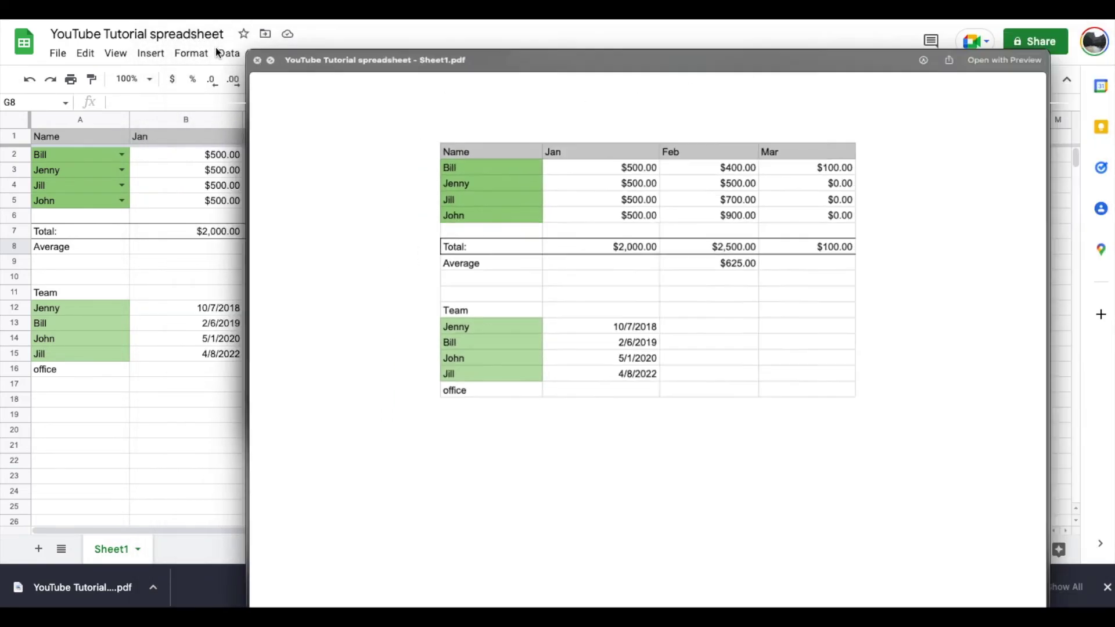
{"action": "left_click", "coordinate": [975, 337]}
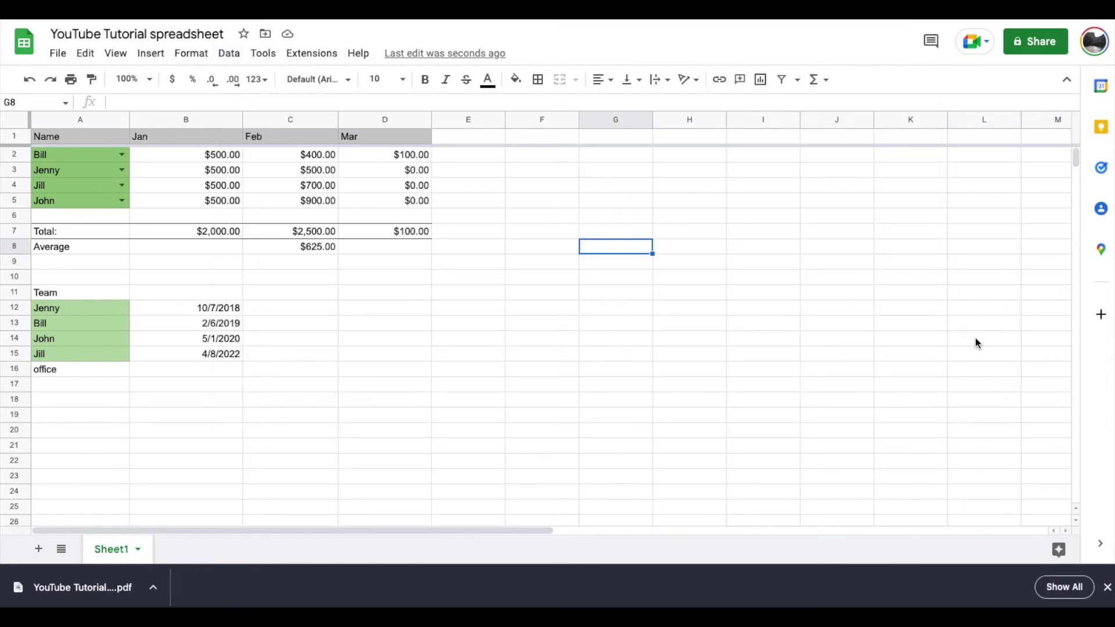